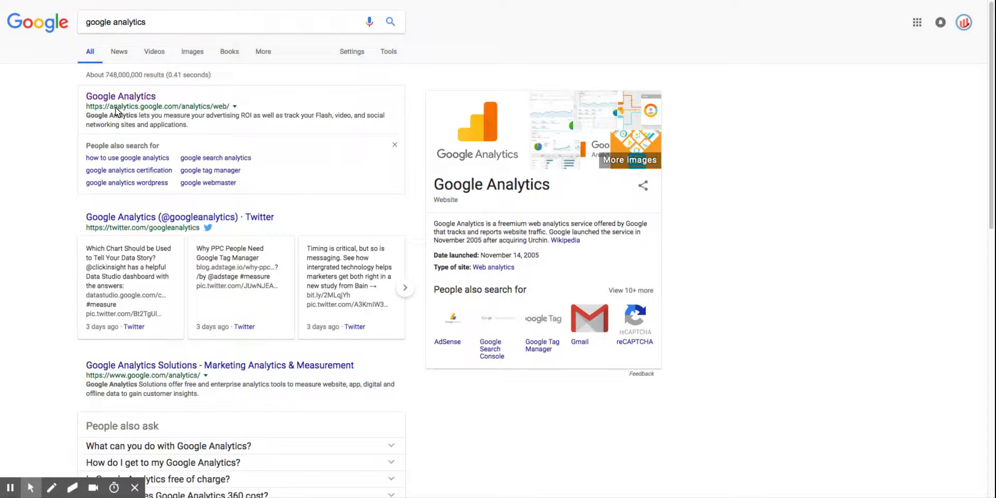
left_click(145, 96)
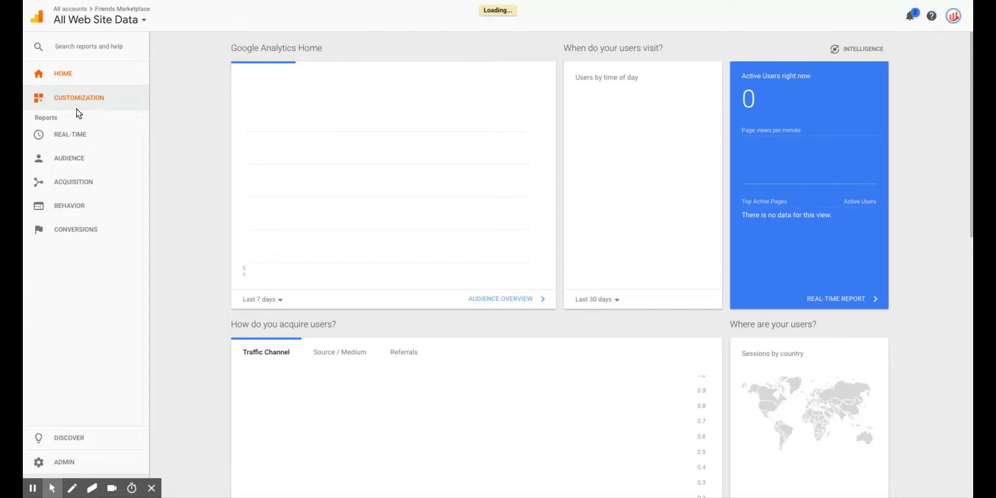
left_click(91, 24)
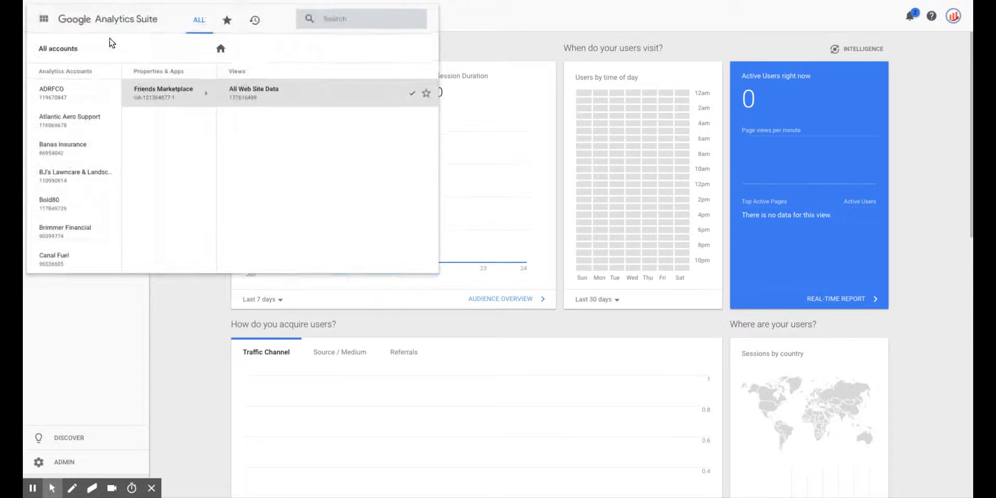
scroll(82, 151, "down", 4)
scroll(83, 151, "down", 15)
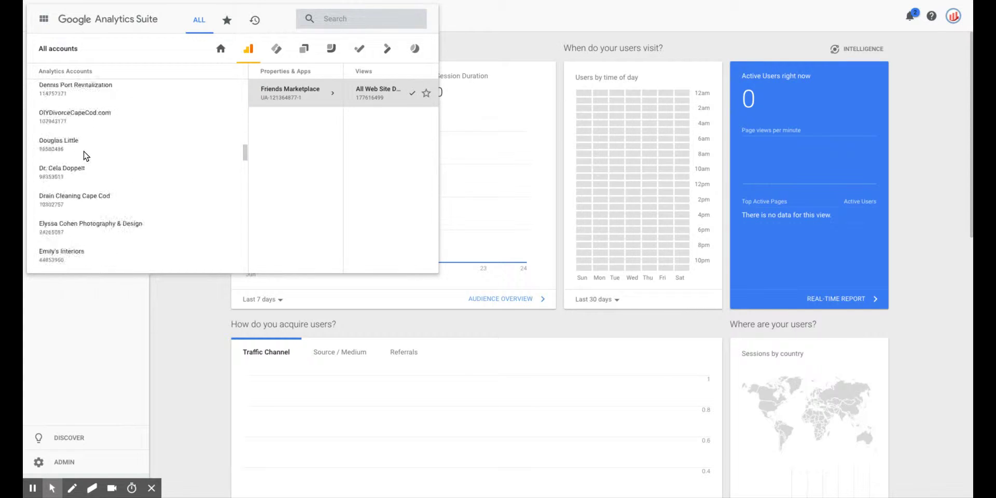
scroll(84, 151, "down", 5)
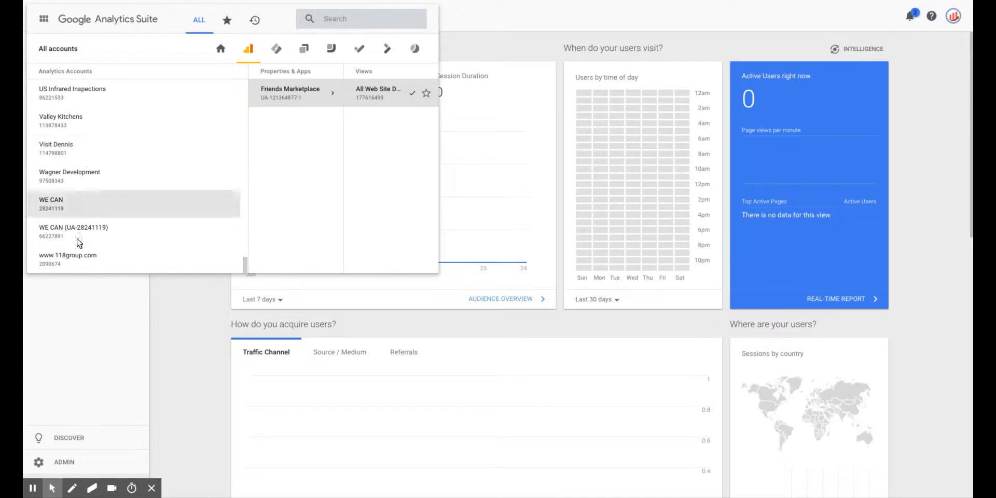
left_click(73, 260)
left_click(310, 99)
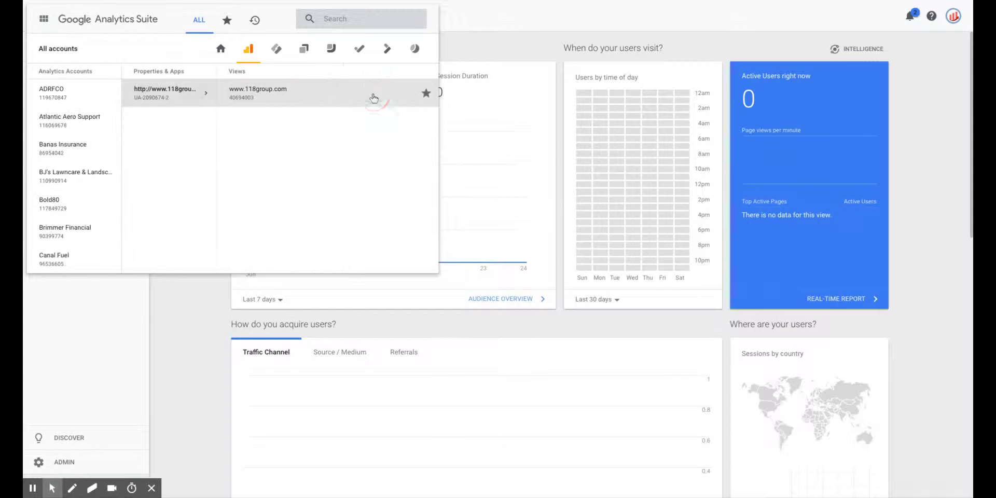
left_click(372, 94)
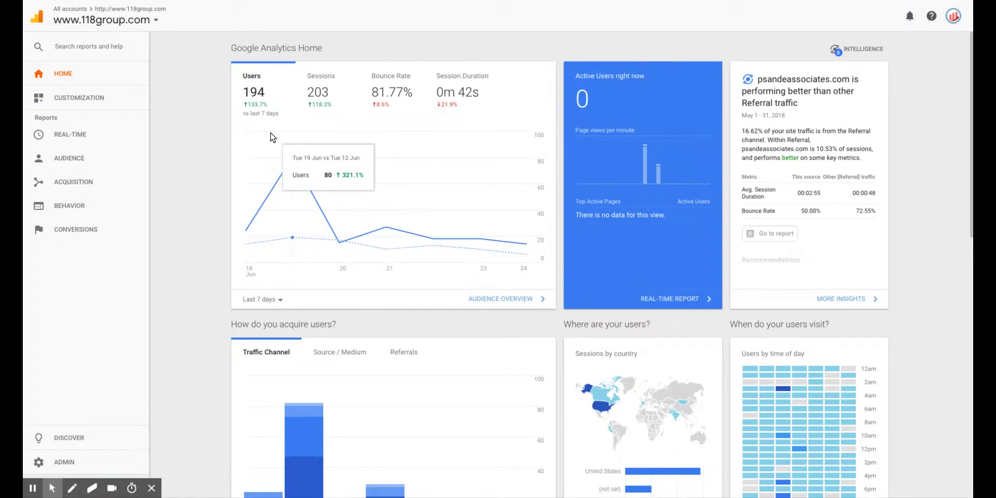
Step: Check the date range choices available for the users overview card on the Home dashboard
left_click(123, 25)
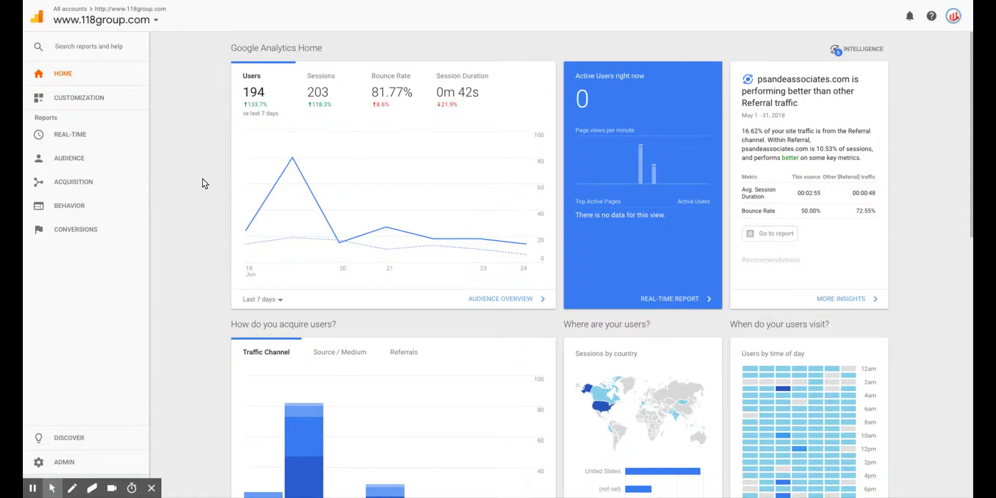
scroll(202, 178, "down", 2)
scroll(202, 178, "up", 2)
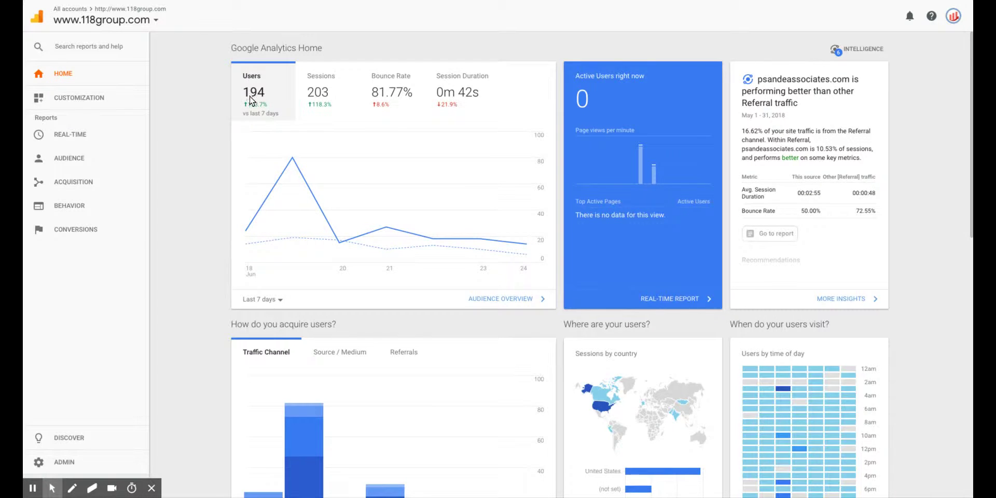
left_click(270, 300)
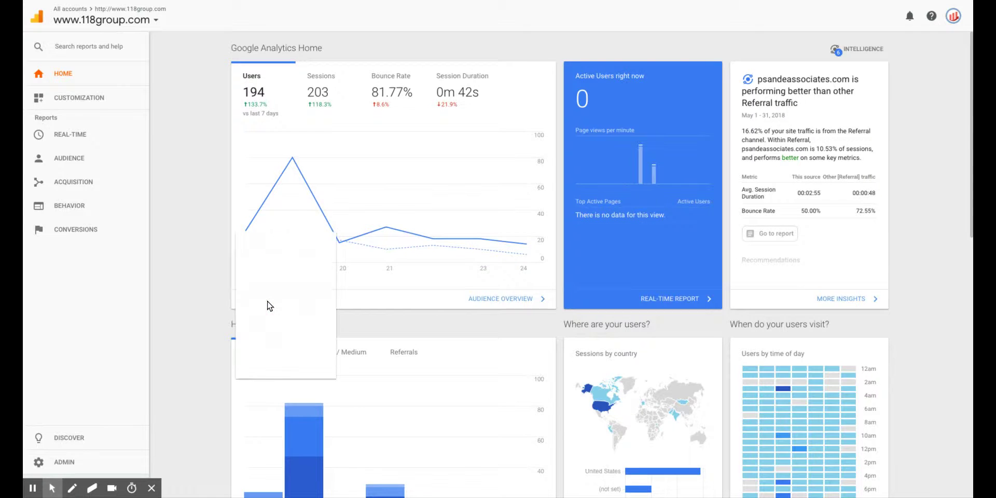
left_click(211, 292)
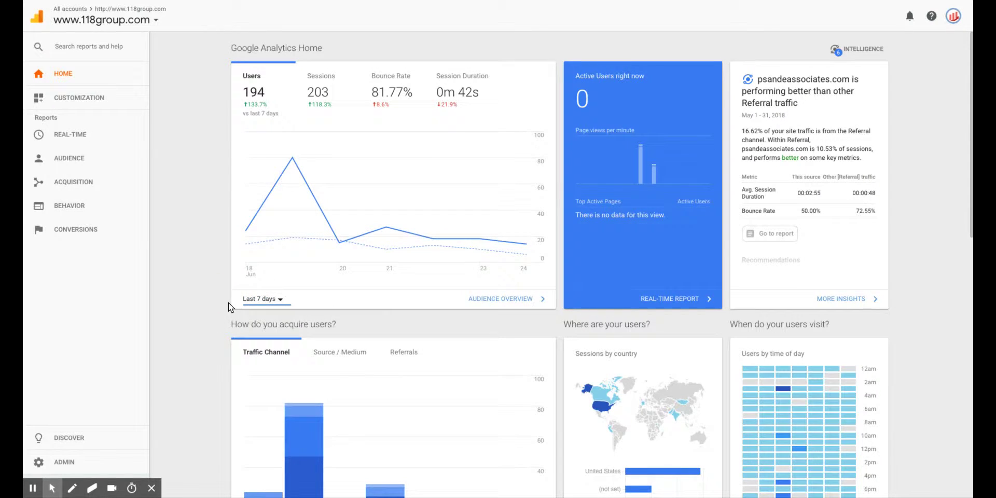
left_click(262, 300)
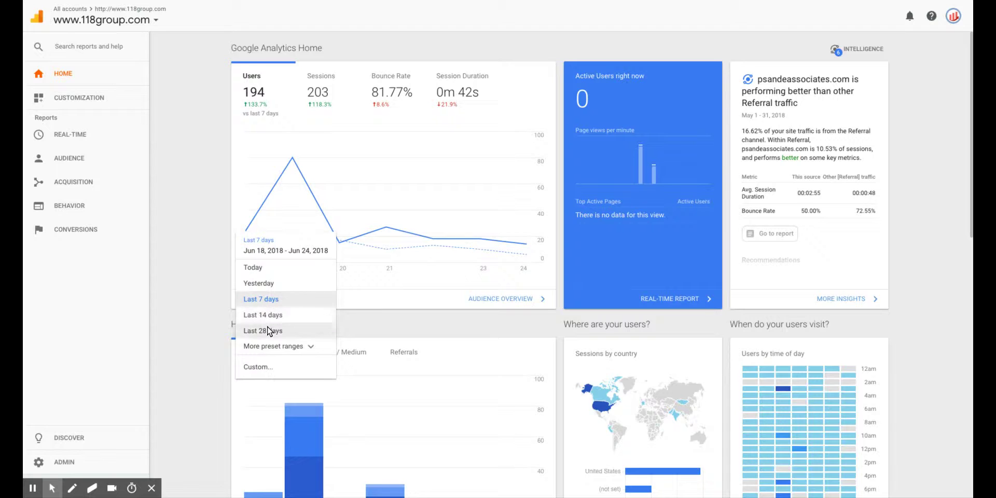
left_click(195, 213)
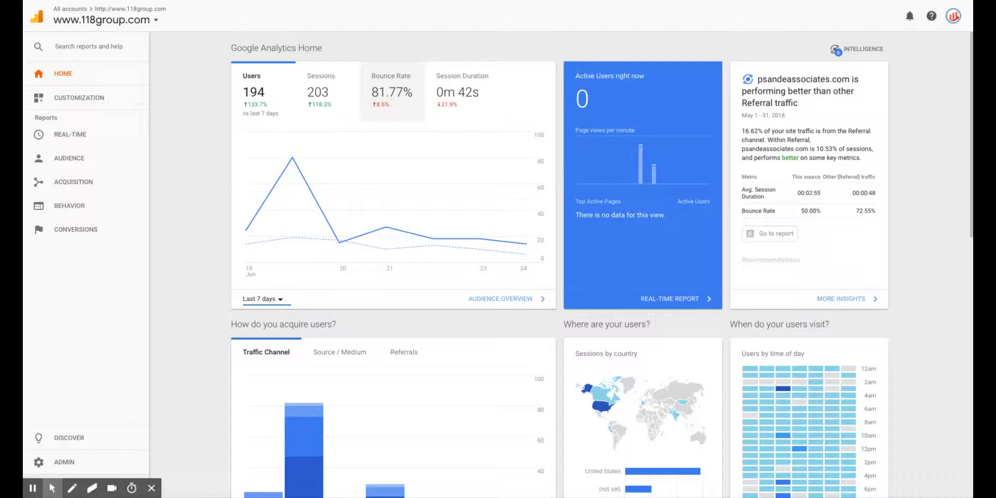
Step: Examine the users, sessions, bounce rate and session duration metrics on the Home overview card
scroll(463, 104, "down", 1)
scroll(464, 101, "up", 1)
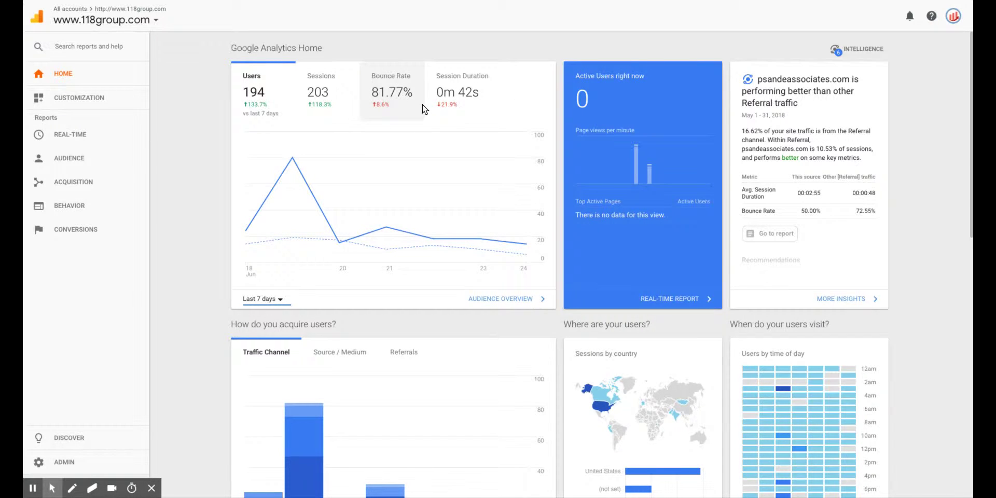
scroll(423, 108, "down", 1)
scroll(423, 107, "up", 1)
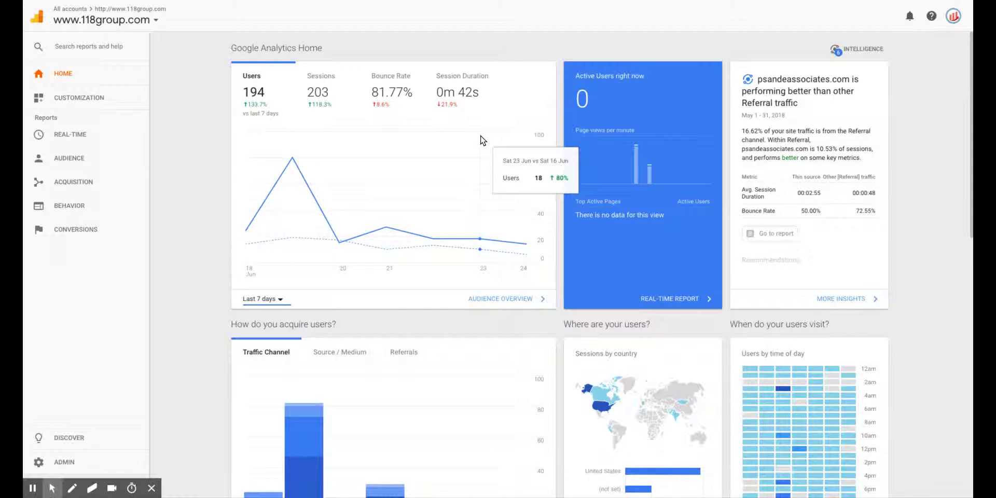
scroll(480, 135, "down", 1)
scroll(478, 138, "up", 1)
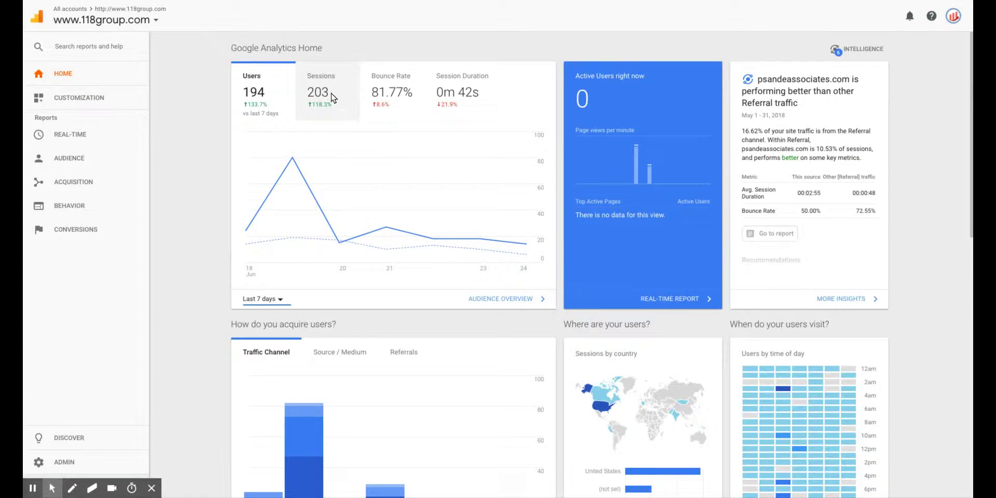
Step: Look over the Home dashboard's traffic channel, active users trend and time-of-day cards
scroll(435, 187, "down", 1)
scroll(483, 244, "down", 2)
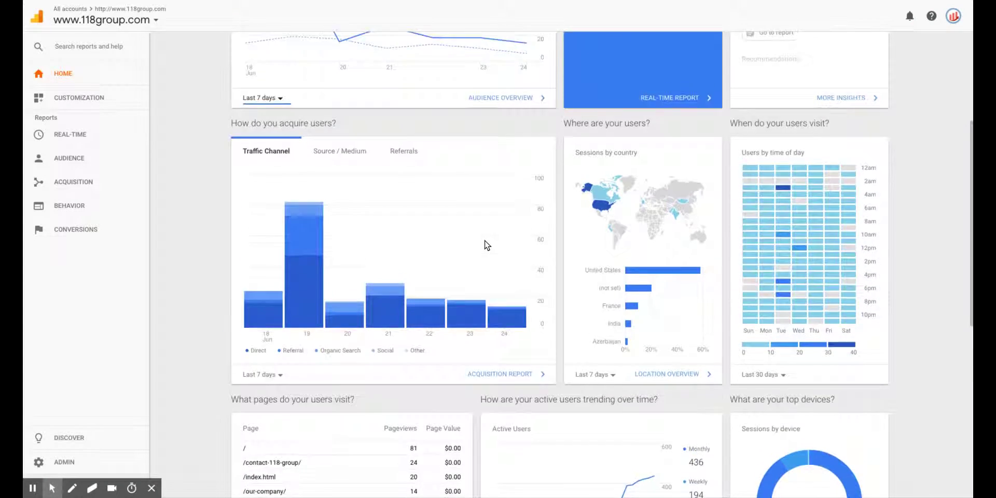
scroll(210, 217, "up", 1)
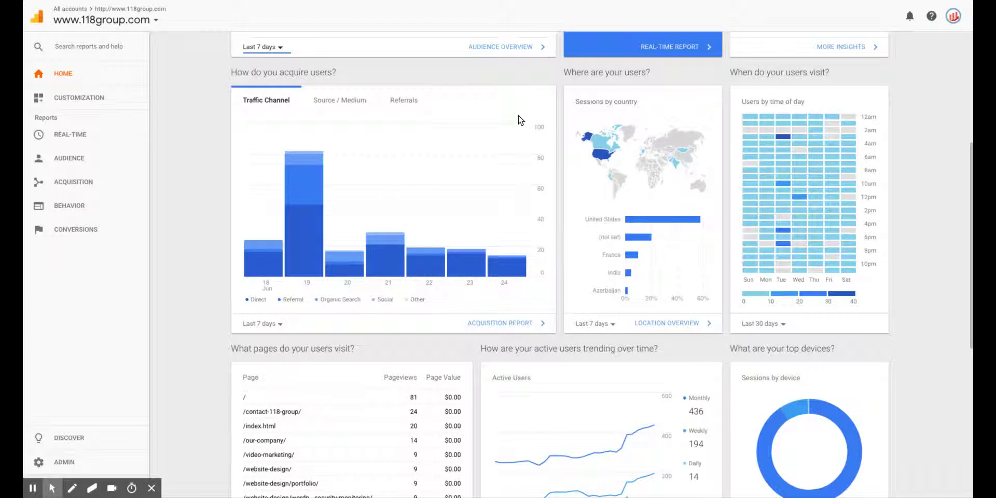
scroll(521, 130, "down", 2)
scroll(517, 226, "down", 1)
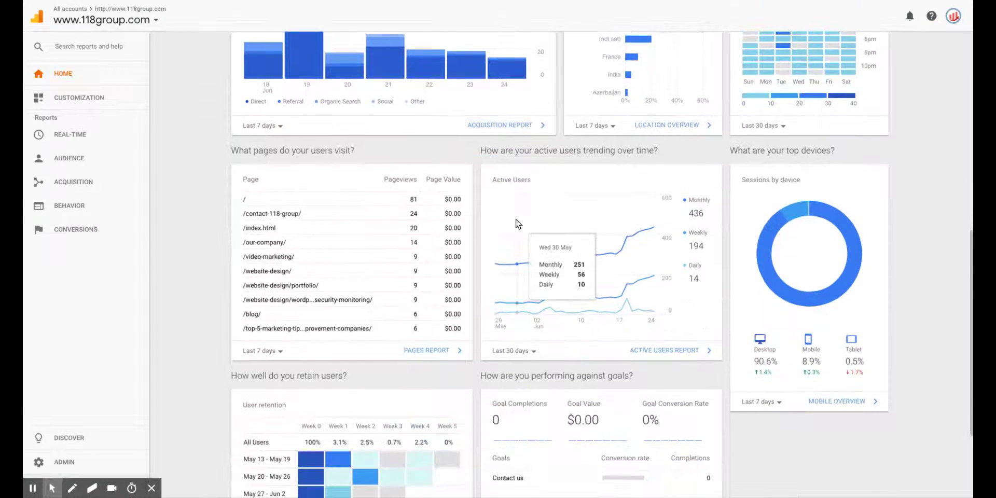
scroll(912, 240, "down", 1)
scroll(912, 239, "up", 5)
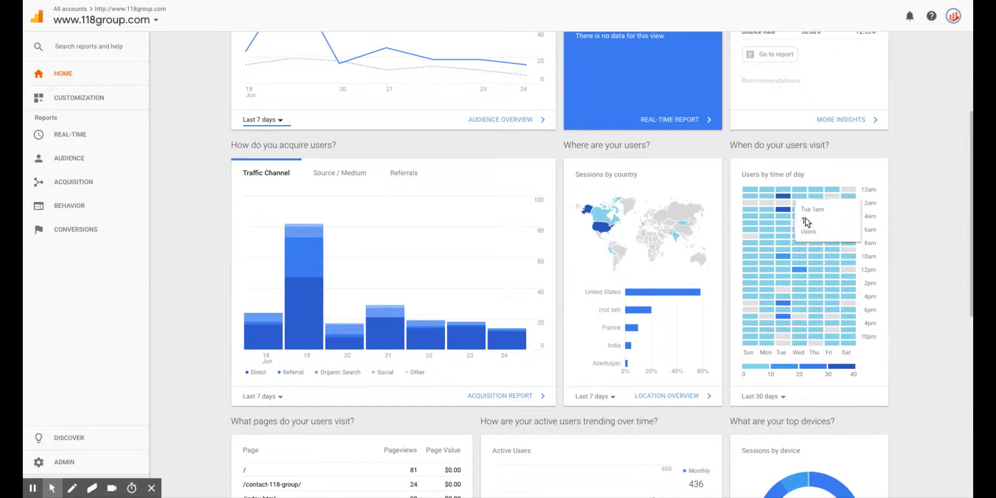
Step: Examine the Home dashboard's sessions by country, visited pages, devices, user retention and goal performance cards
scroll(882, 243, "down", 2)
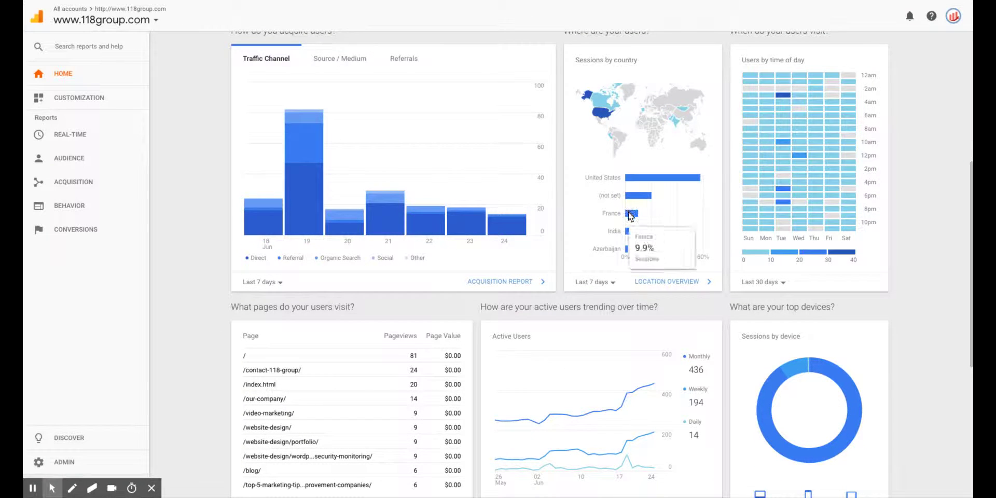
mouse_move(630, 181)
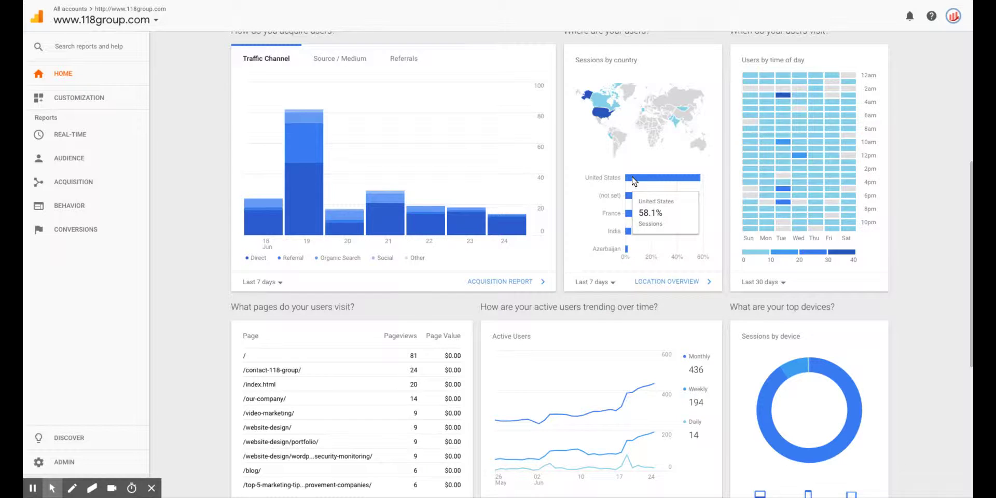
scroll(530, 214, "down", 2)
scroll(530, 214, "down", 2)
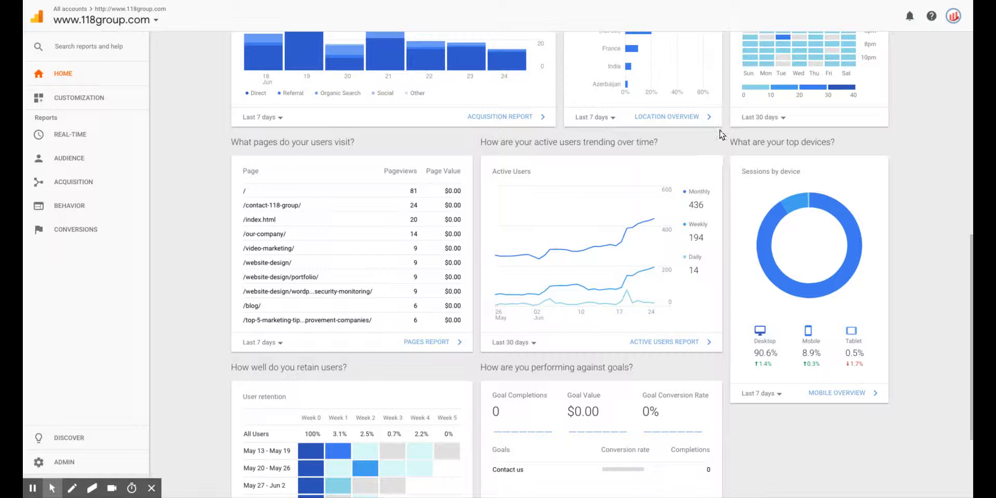
scroll(614, 265, "down", 3)
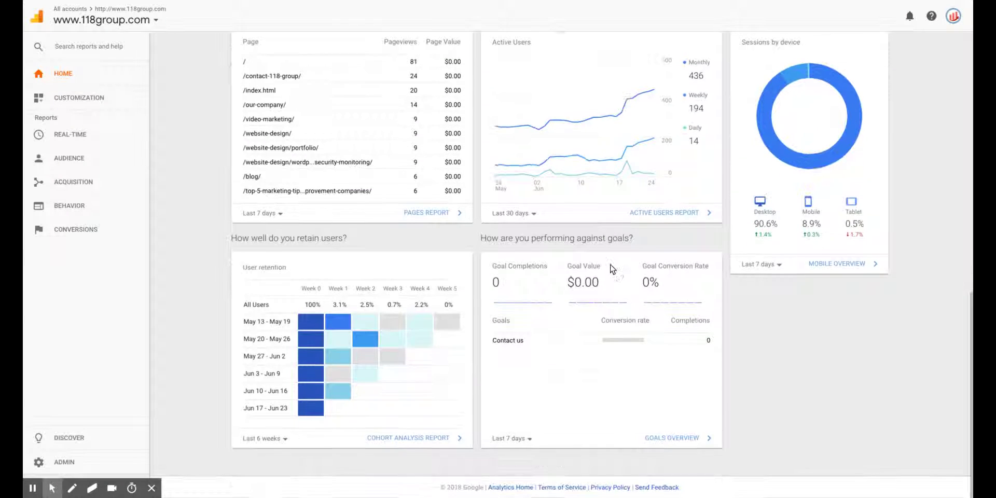
scroll(591, 218, "up", 2)
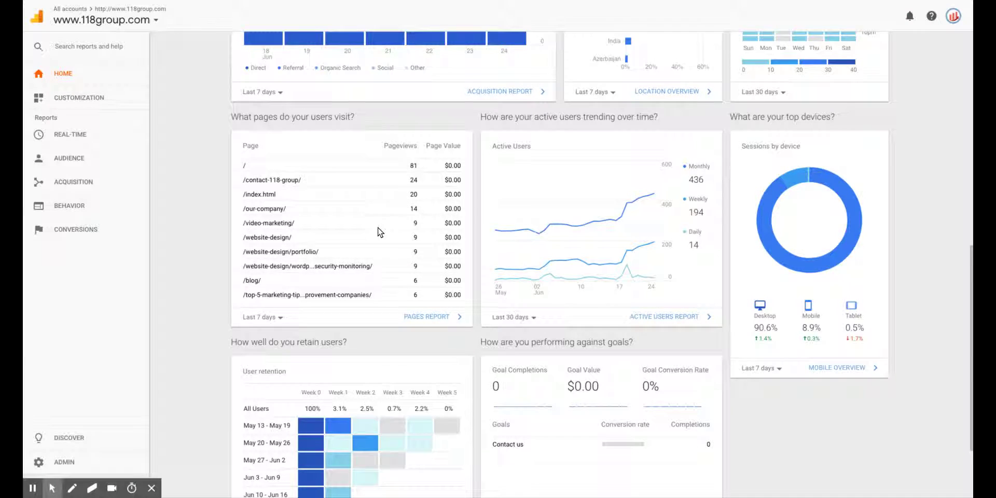
scroll(378, 228, "up", 3)
Step: Open the Real-Time Overview report and review its active users, pageviews, referrals and locations
left_click(81, 133)
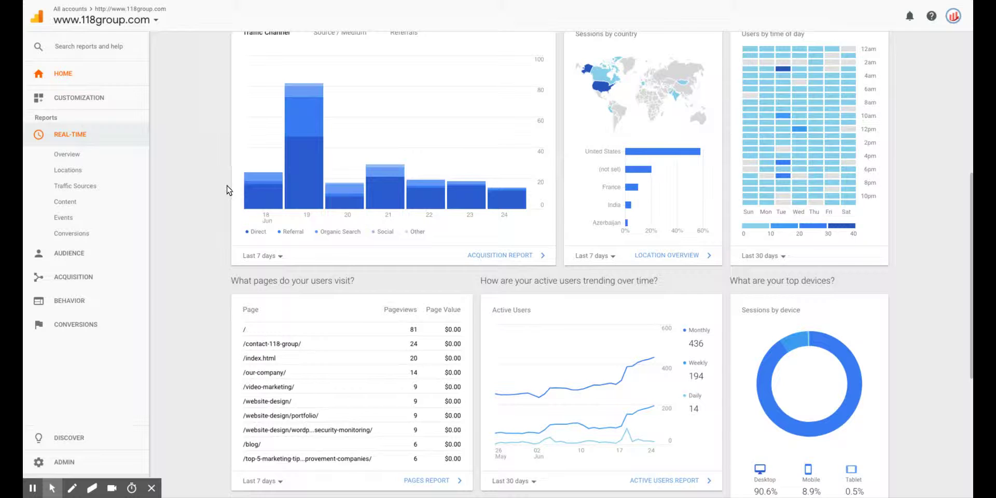
left_click(94, 156)
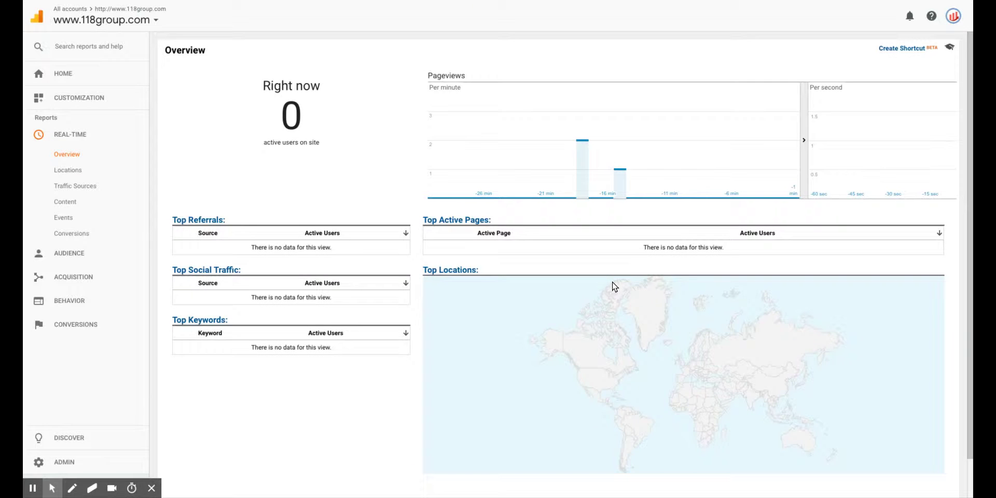
scroll(453, 280, "down", 1)
scroll(450, 275, "up", 1)
scroll(449, 275, "down", 1)
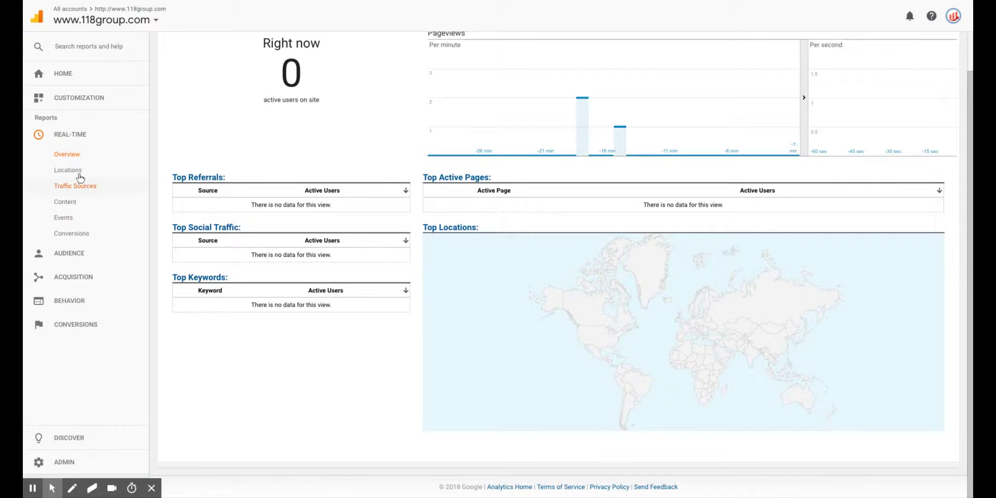
Step: Open the Audience Overview report and view its demographic breakdowns by country and by city
left_click(67, 256)
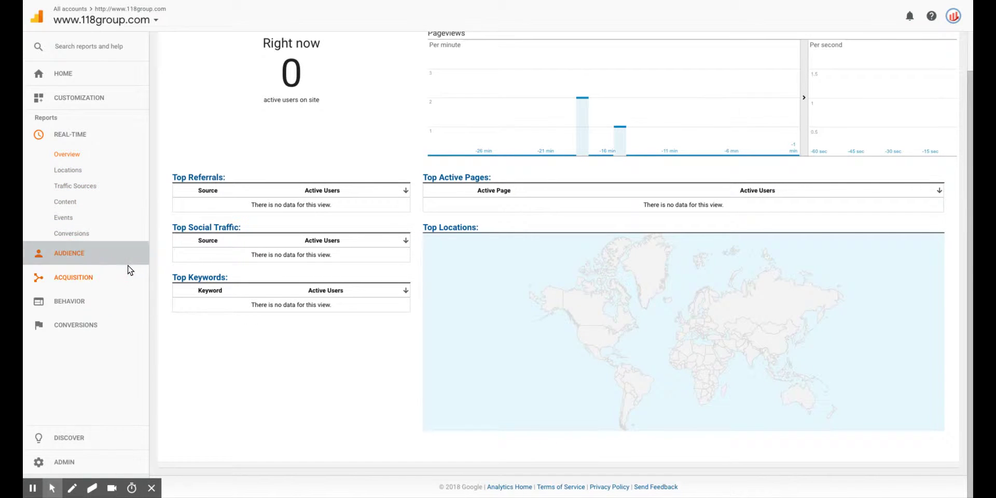
left_click(114, 275)
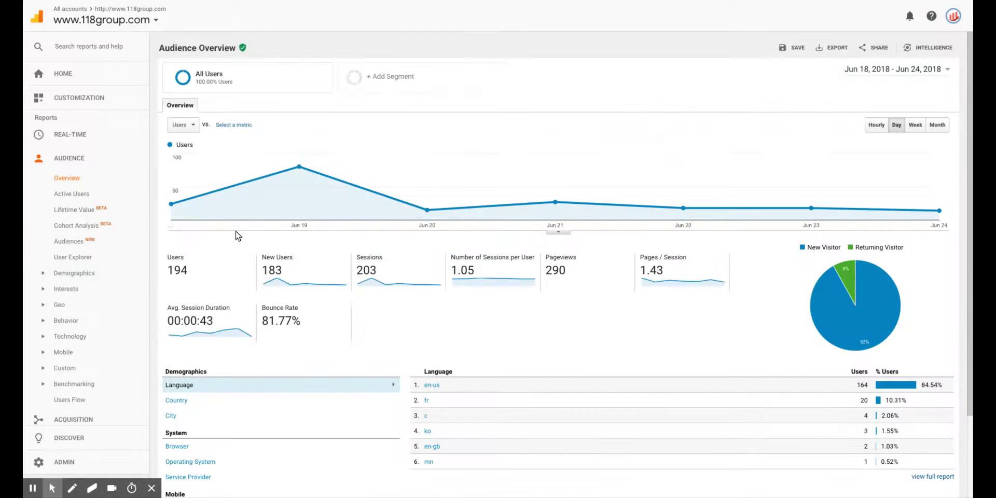
scroll(421, 192, "down", 2)
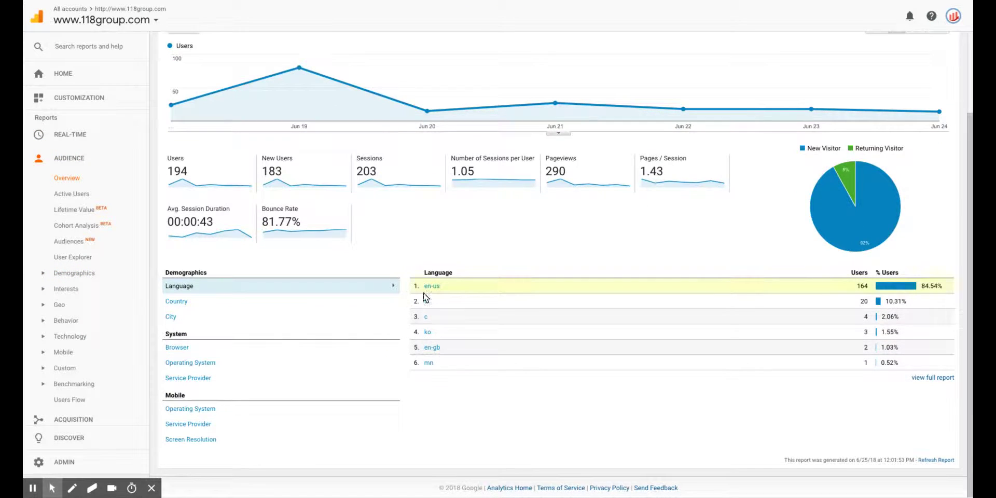
left_click(181, 305)
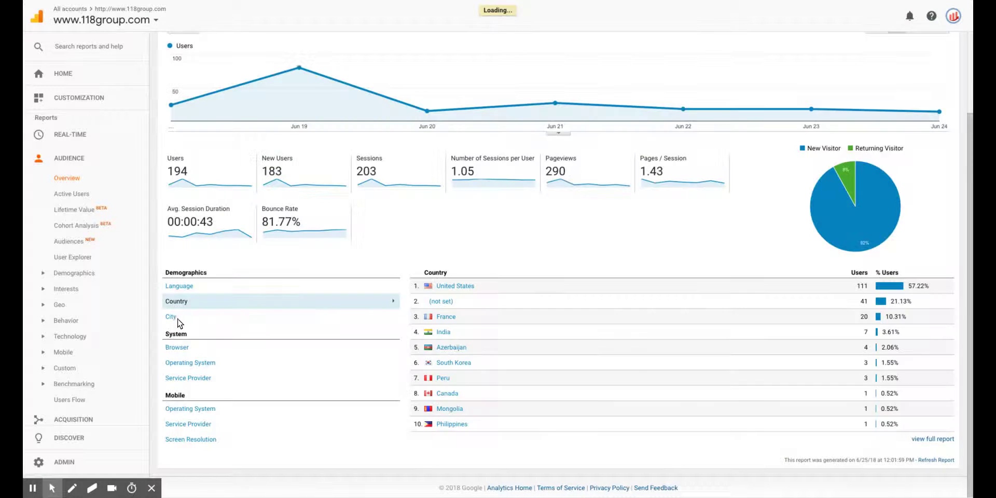
left_click(177, 319)
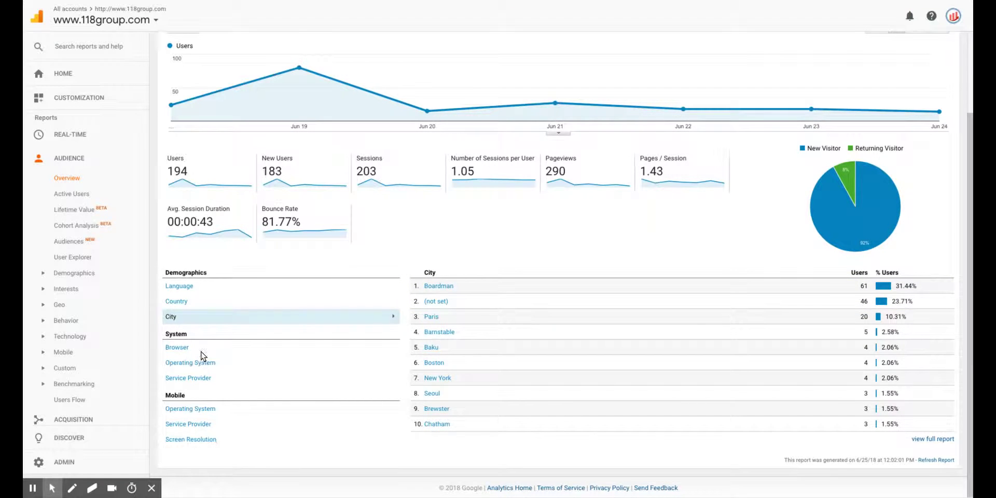
scroll(211, 324, "up", 2)
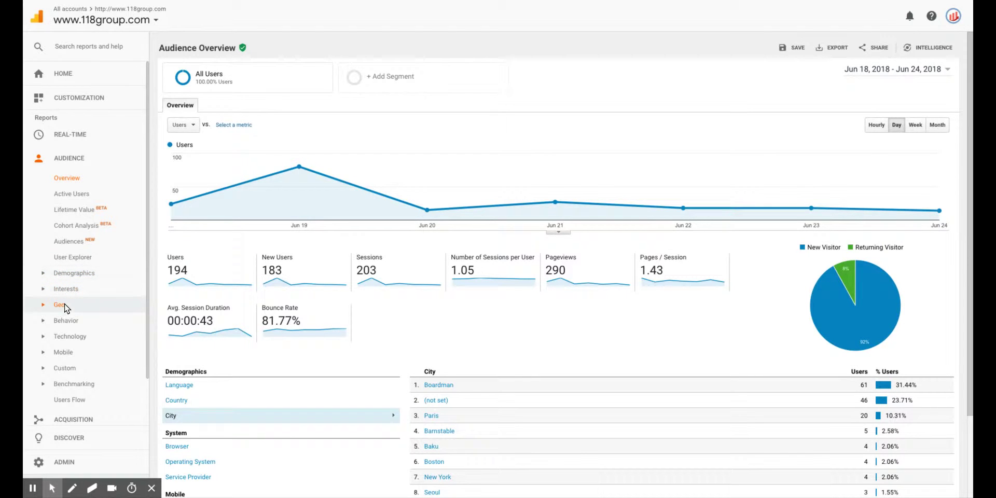
Step: Open the Behavior Overview report and review its pageview metrics and list of visited pages
scroll(92, 244, "down", 1)
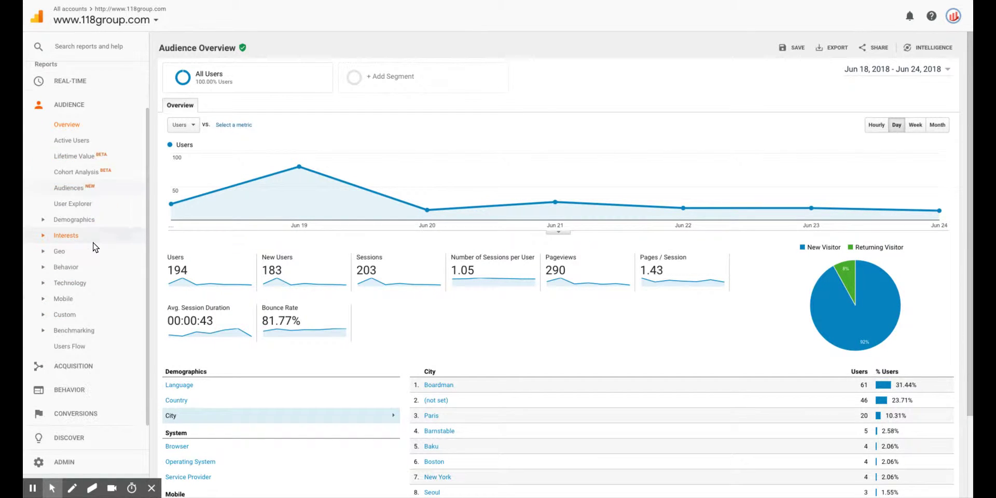
left_click(68, 388)
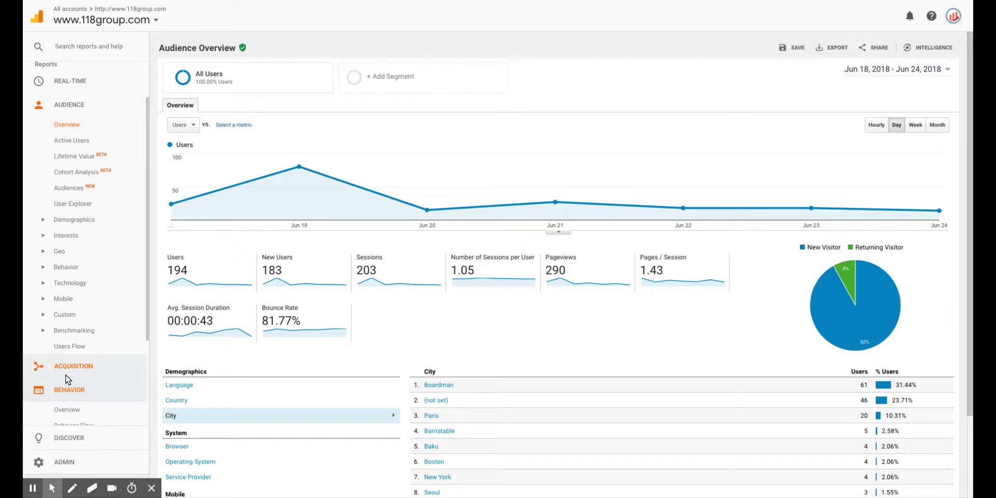
left_click(92, 410)
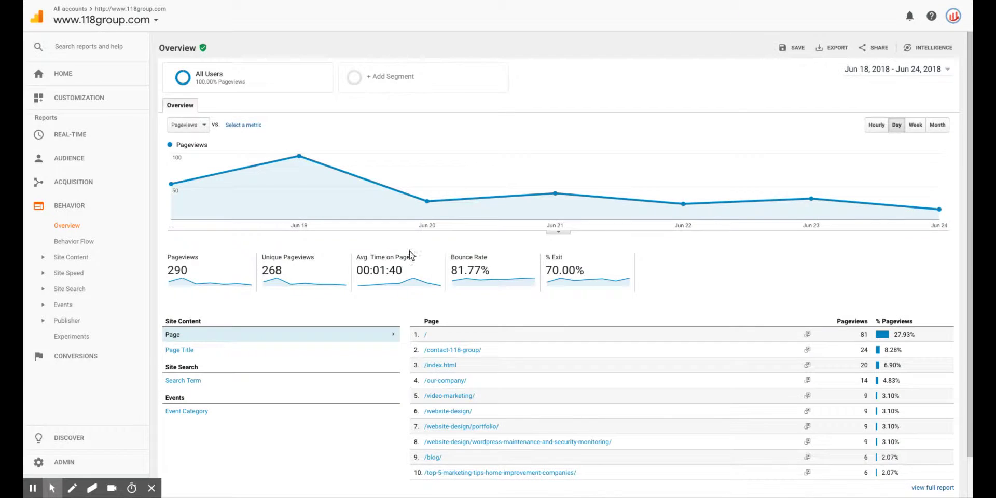
scroll(642, 273, "down", 1)
scroll(642, 273, "up", 1)
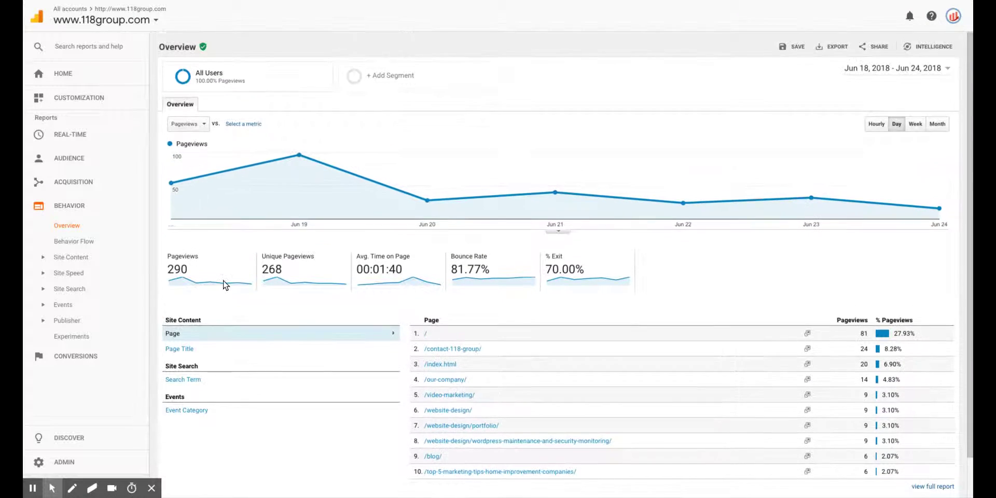
Step: Open the Behavior Flow report and examine the paths and drop-offs from the starting pages, including /tag, through the third interaction
left_click(74, 241)
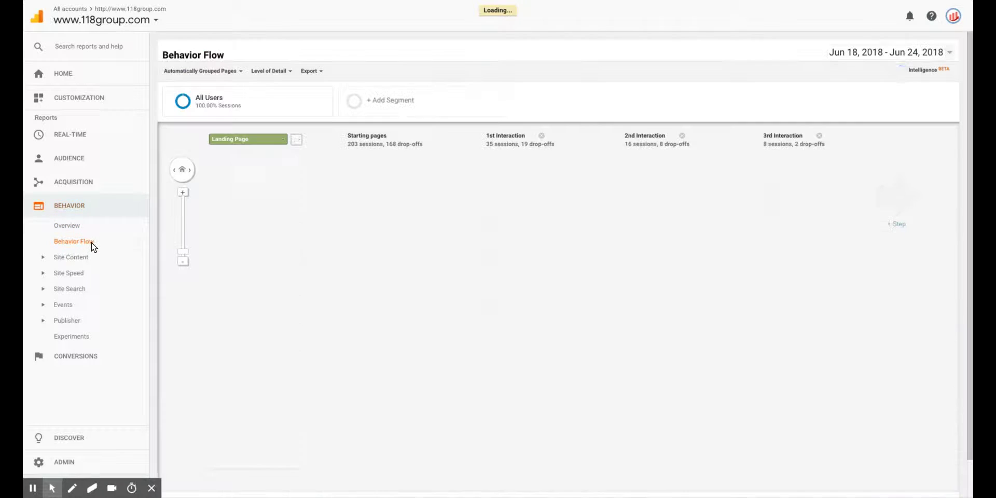
mouse_move(425, 195)
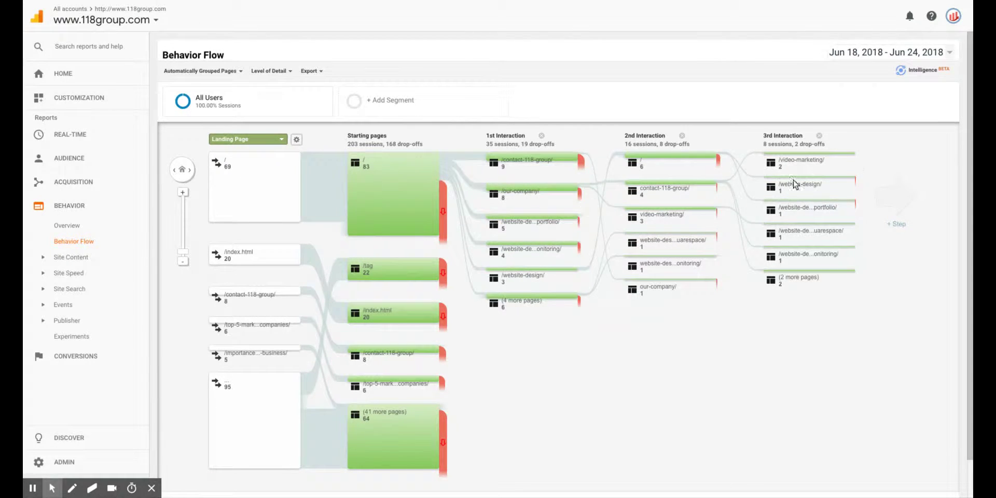
mouse_move(821, 223)
scroll(708, 357, "down", 2)
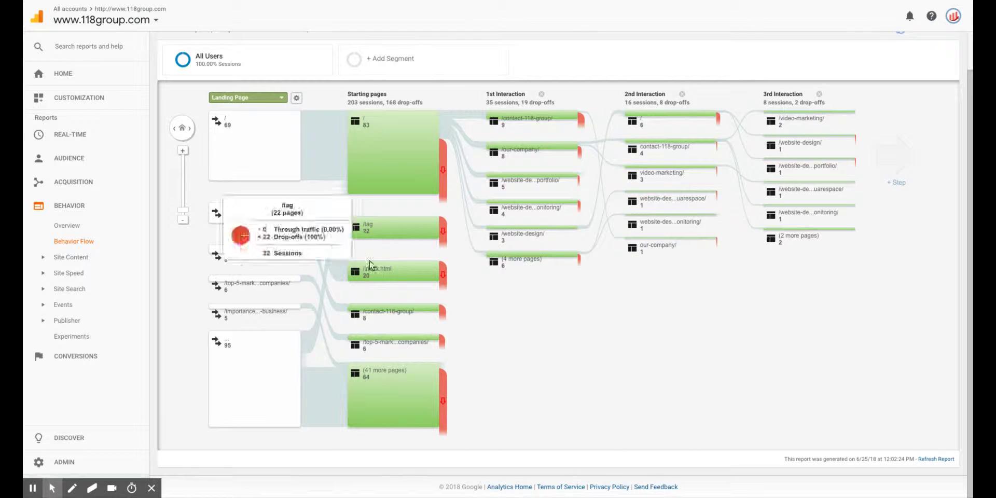
mouse_move(338, 231)
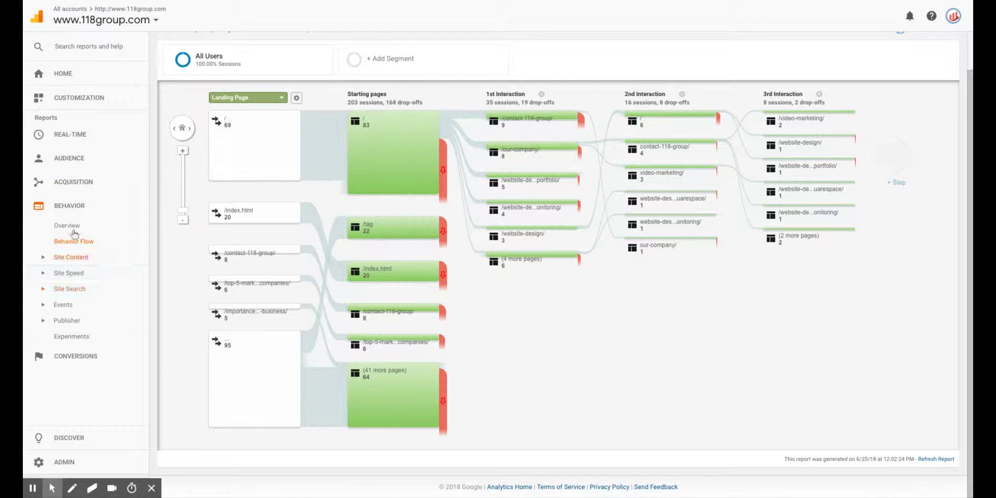
Step: Open the Acquisition Overview report and review the top channels, users, conversions and per-channel table
left_click(70, 185)
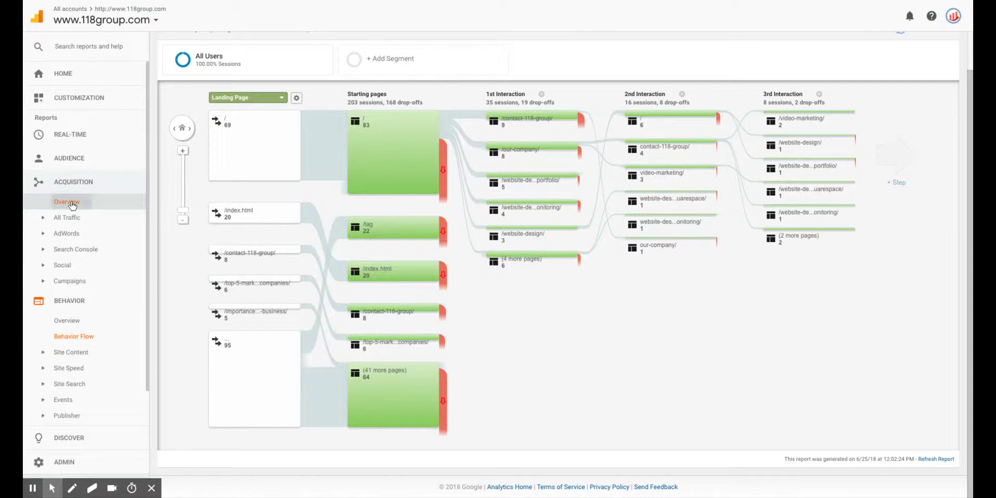
left_click(70, 202)
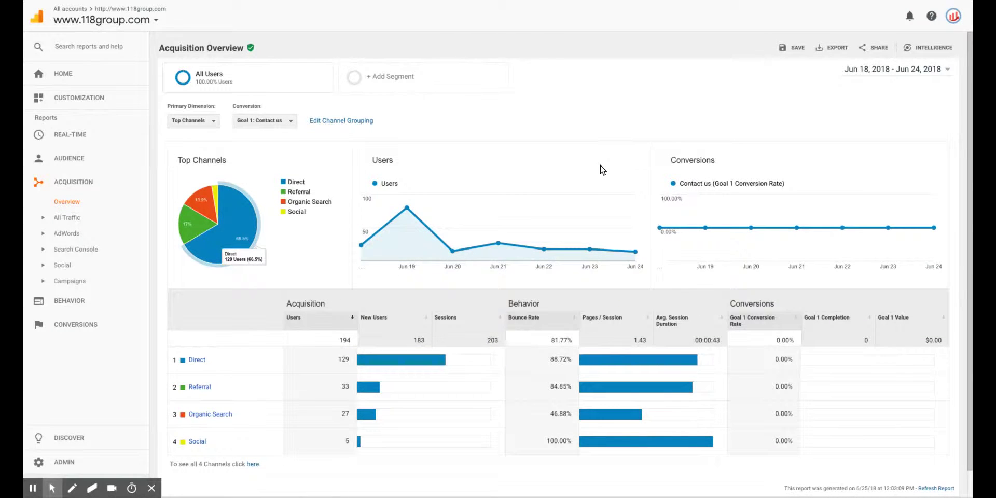
scroll(601, 170, "down", 1)
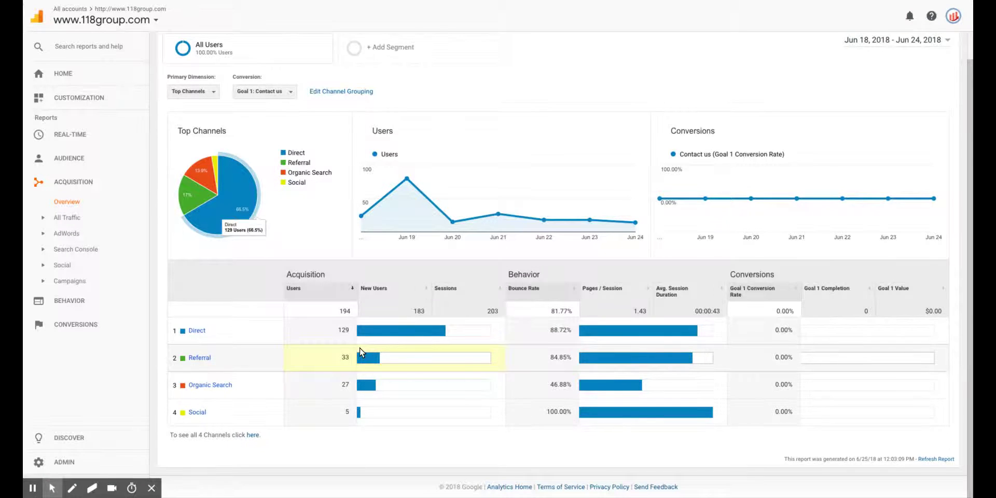
scroll(359, 348, "up", 1)
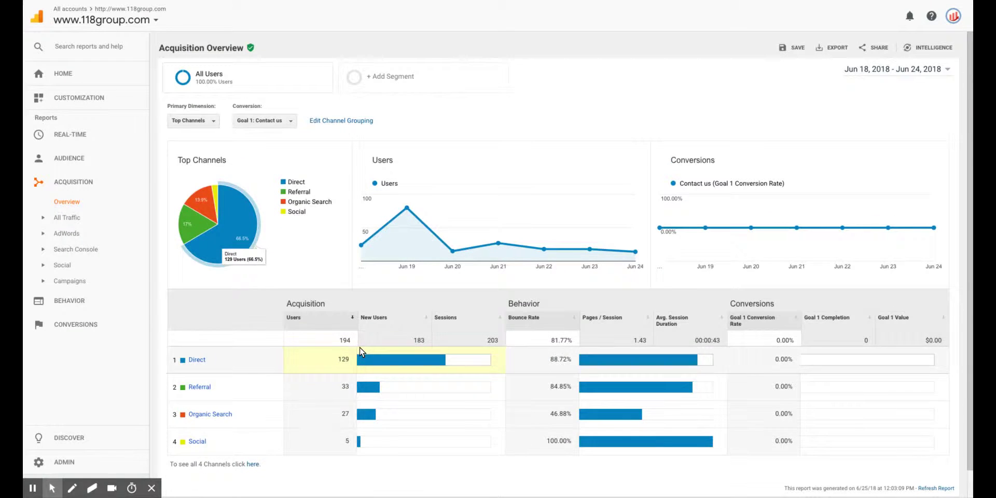
Step: Return to the Home dashboard and look over its traffic channel, country, time-of-day, pages and device cards
left_click(103, 77)
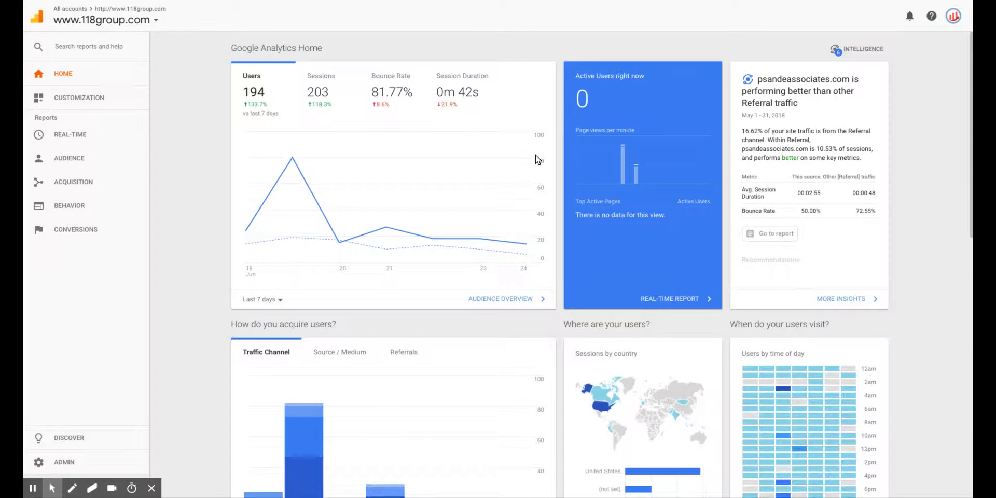
scroll(537, 159, "down", 7)
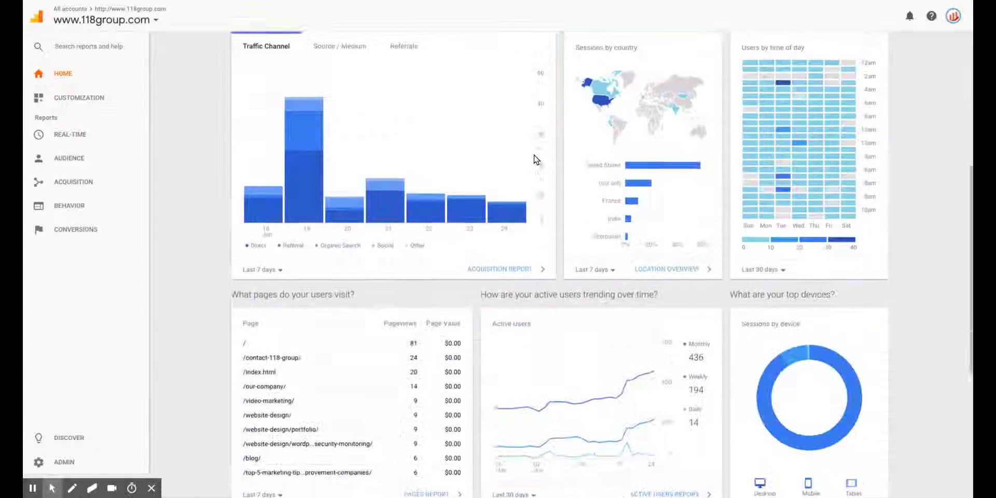